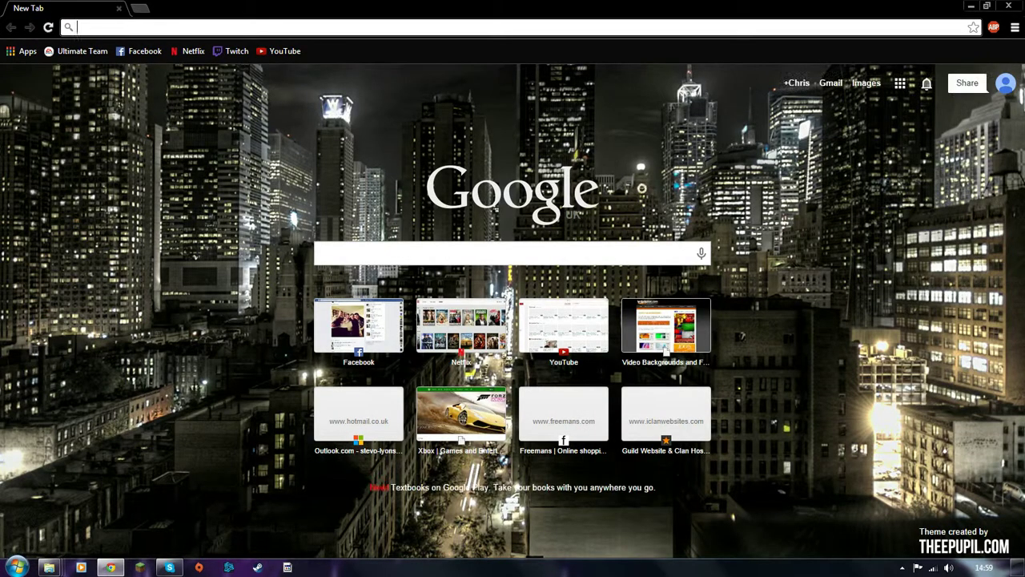
# Step: Search Google for 'any video converter' and open the Any Video Converter freeware product page
pyautogui.write('any ')
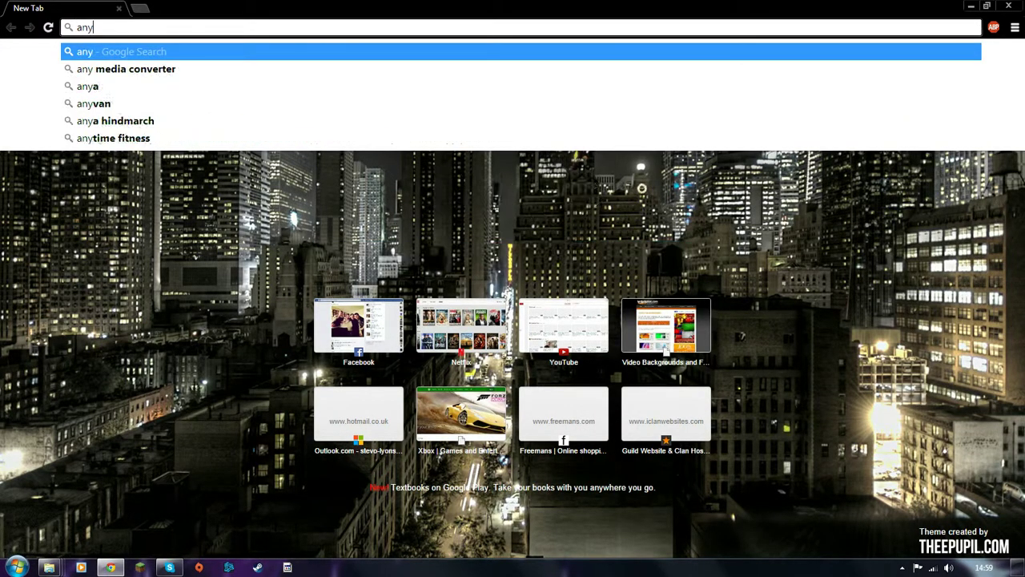
pyautogui.write('video')
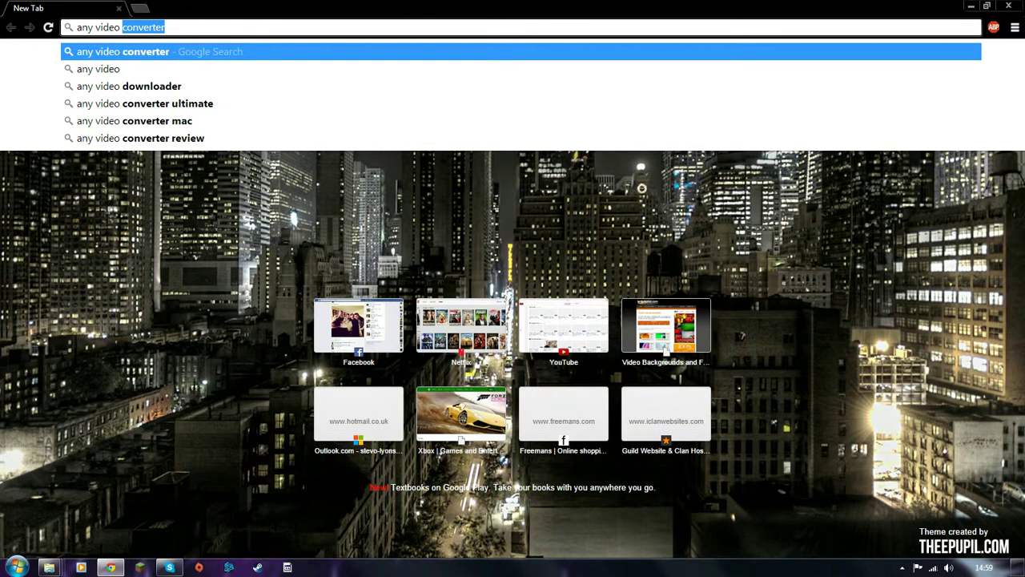
pyautogui.write(' conver')
pyautogui.press('Return')
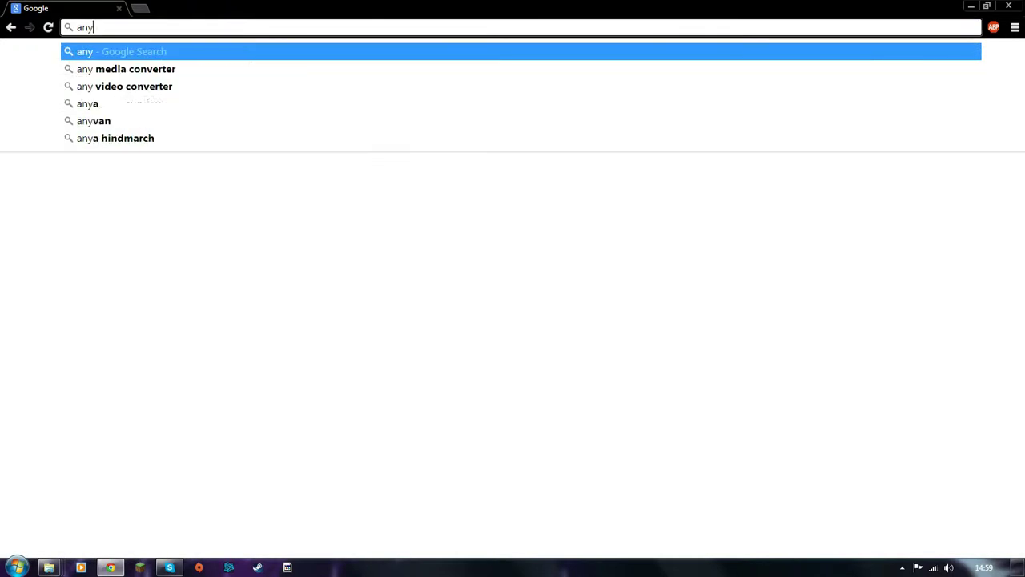
pyautogui.write(' video co')
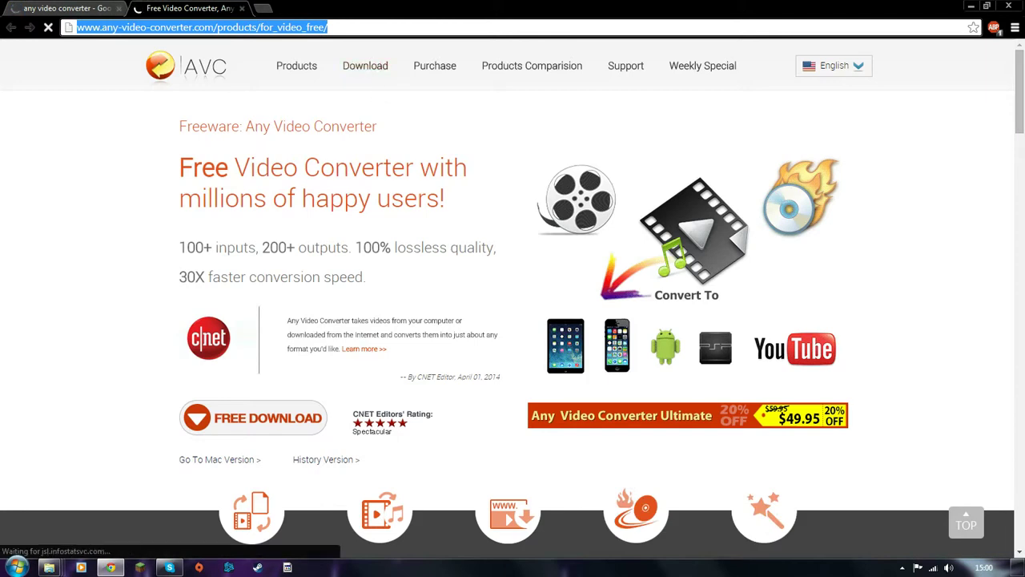
# Step: Close the product page and cancel the duplicate installer download
pyautogui.click(241, 8)
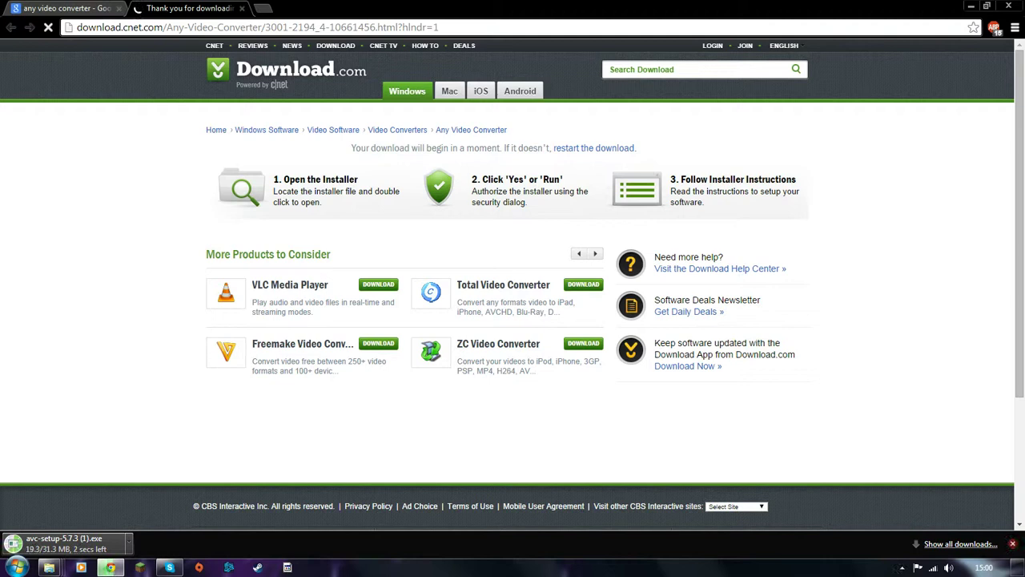
pyautogui.rightClick(92, 544)
pyautogui.click(125, 532)
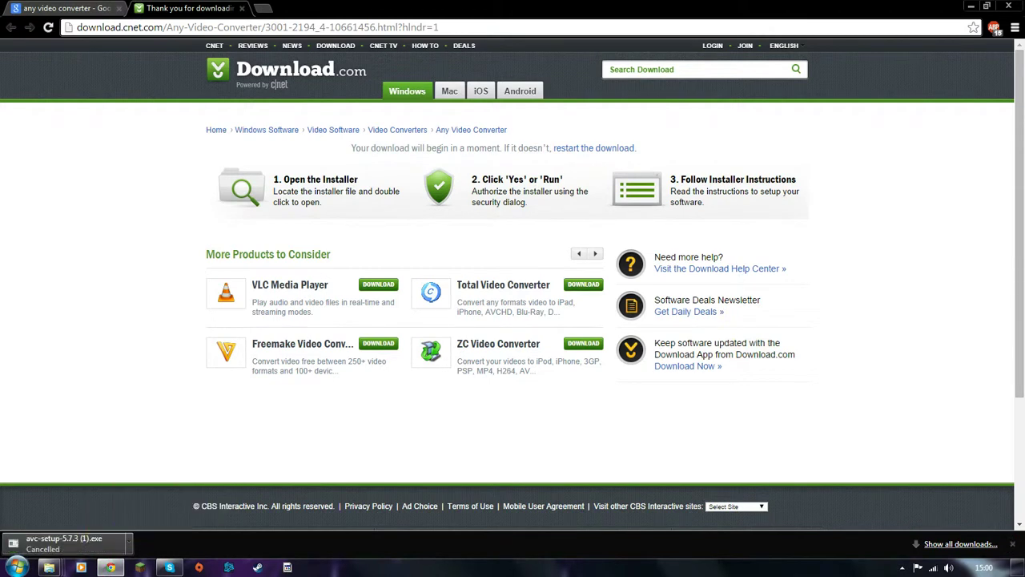
pyautogui.click(1012, 544)
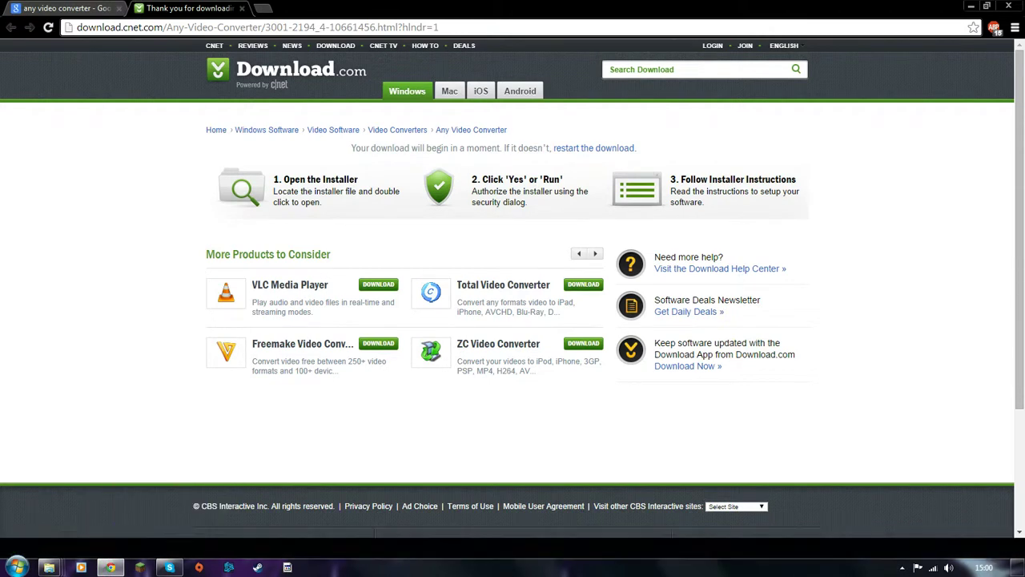
# Step: Launch the avc-setup-5.7.3 installer found through a Start search for 'avc', closing the download.com page
pyautogui.press('super')
pyautogui.write('avc')
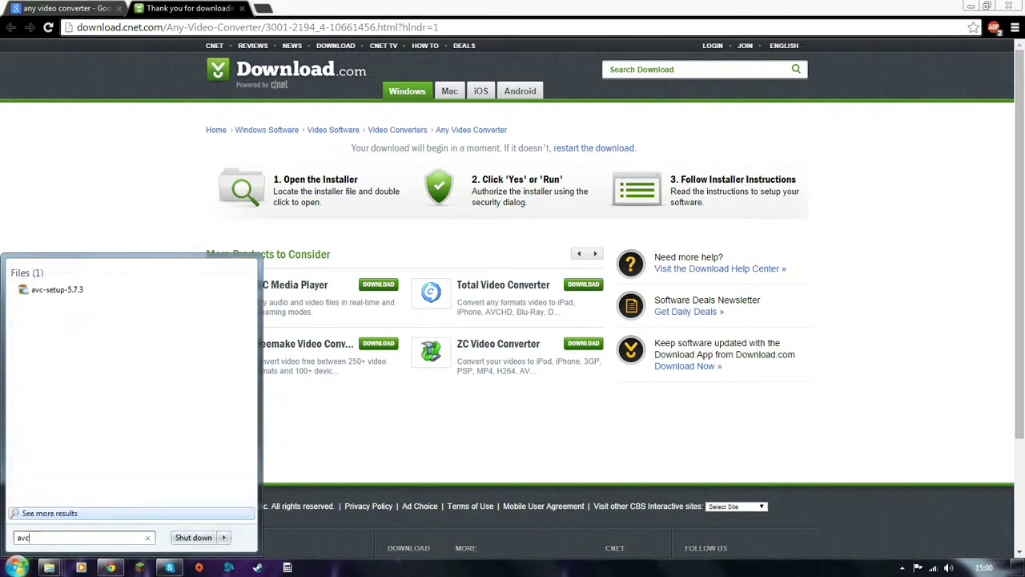
pyautogui.press('Up')
pyautogui.press('Return')
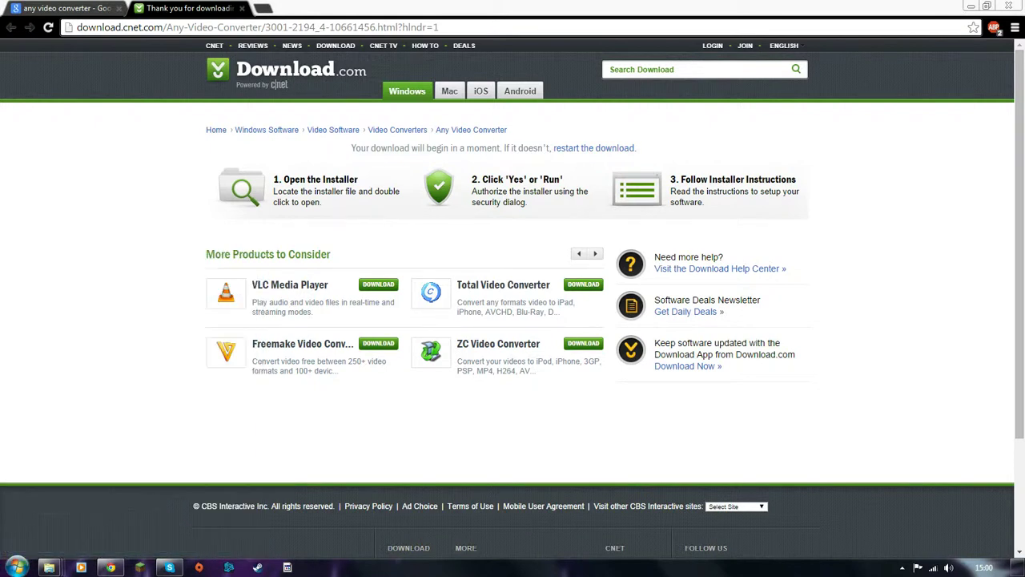
pyautogui.click(241, 8)
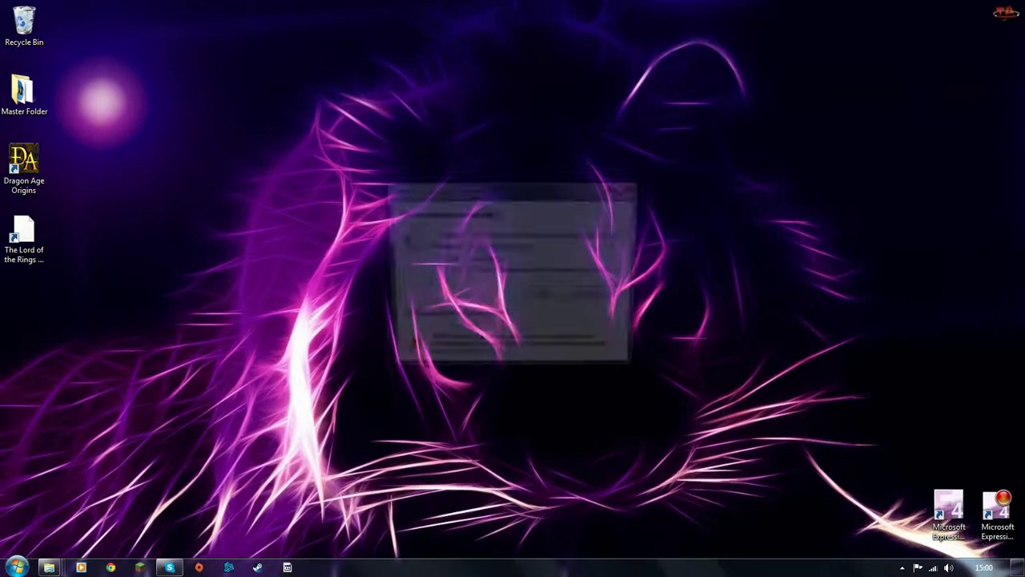
# Step: Run the installer in English, accepting the licence, default install location and Start menu folder
pyautogui.hotkey('alt', 'w')
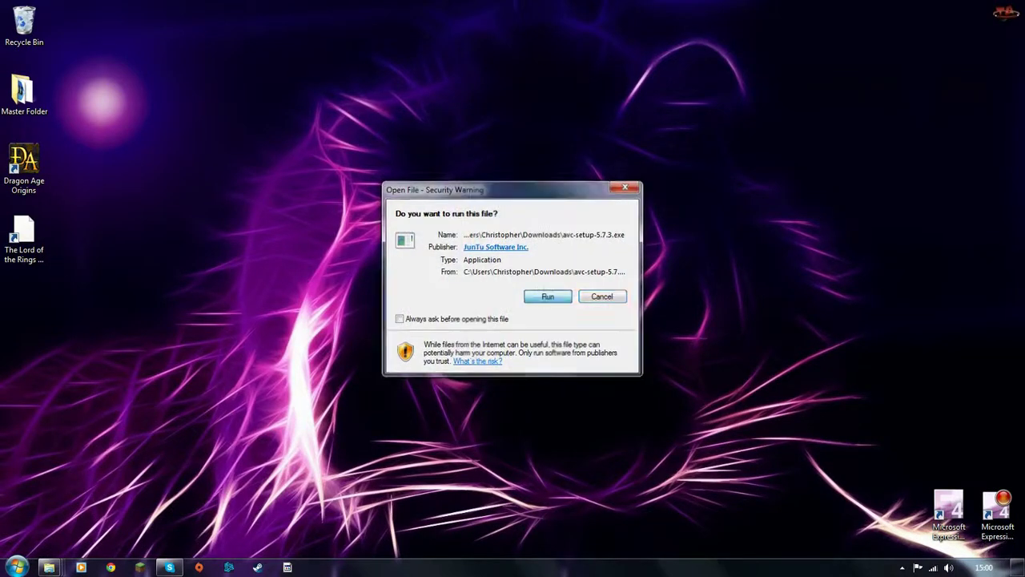
pyautogui.press('Return')
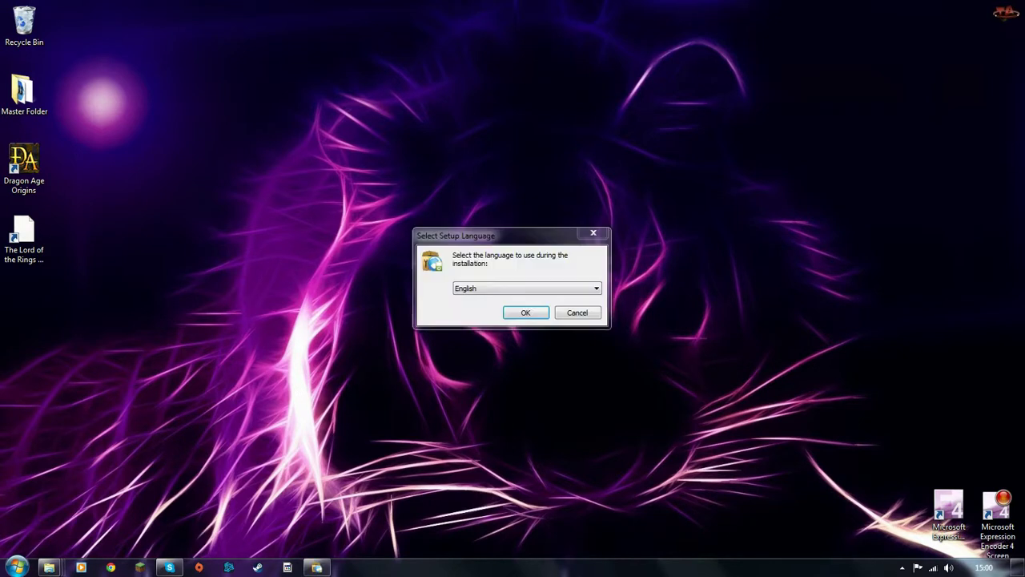
pyautogui.press('Return')
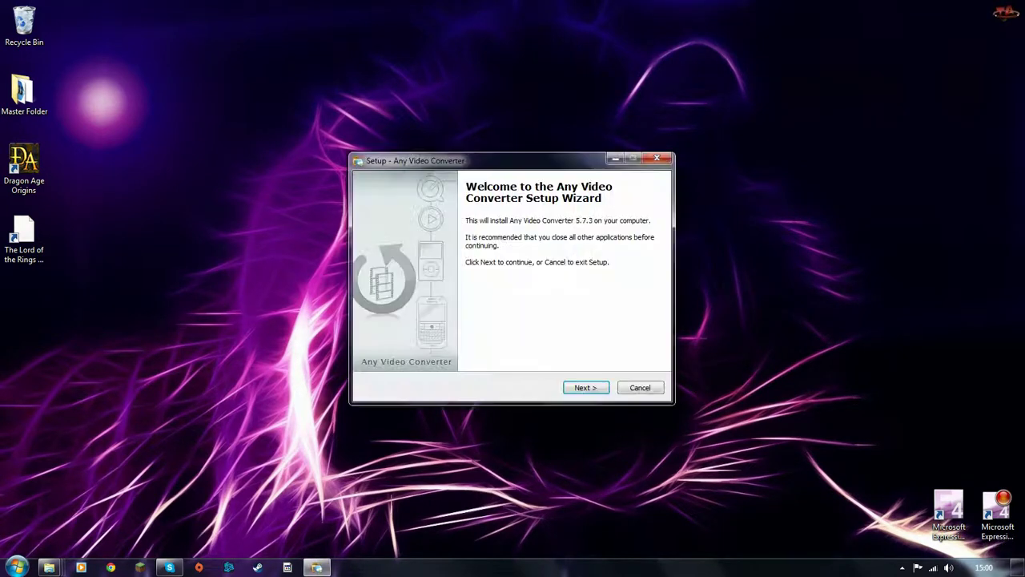
pyautogui.press('Return')
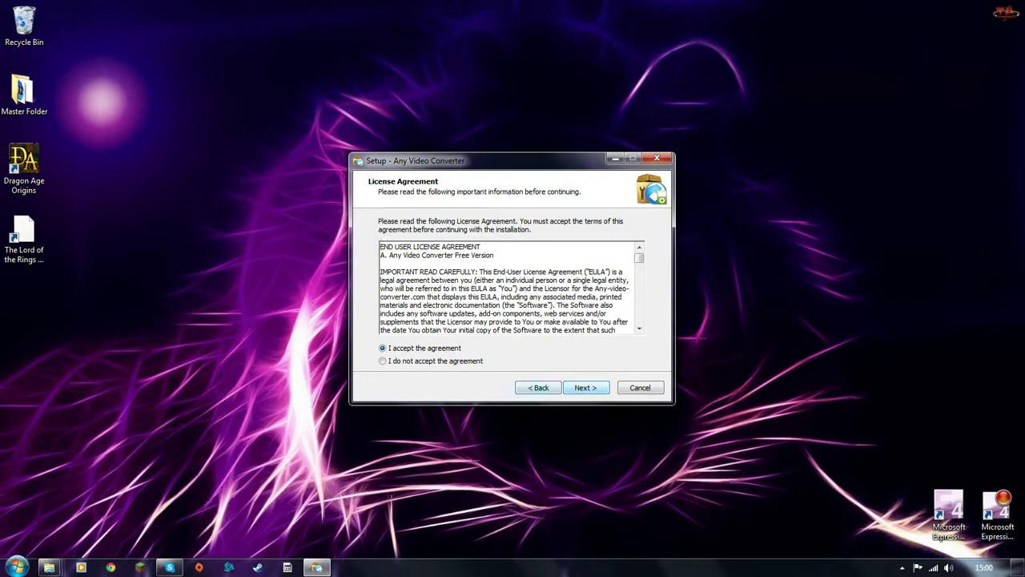
pyautogui.press('Return')
pyautogui.press('Return')
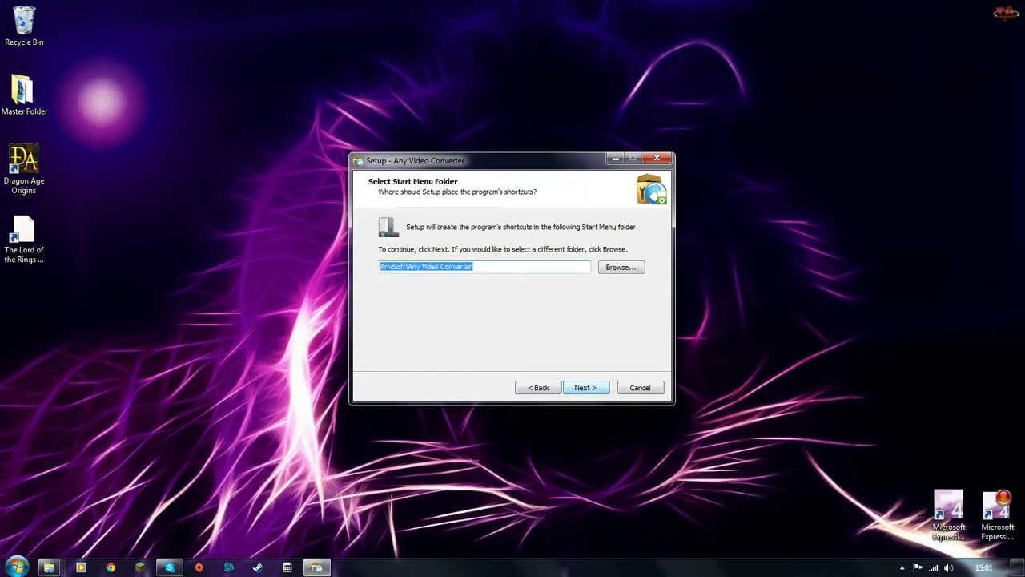
pyautogui.press('Return')
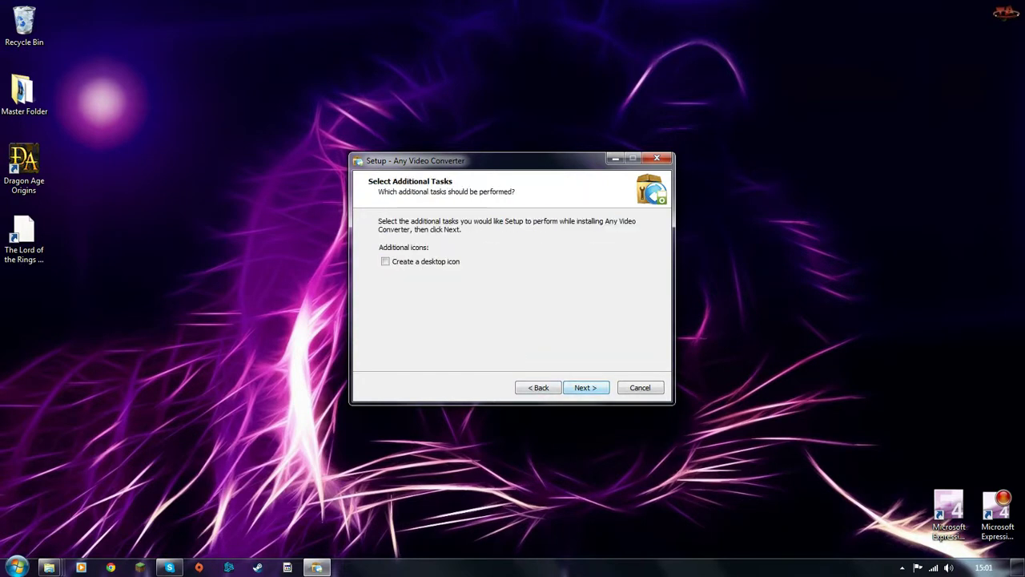
# Step: Skip the desktop icon to reach Ready to Install, then cancel and confirm exiting setup
pyautogui.press('Return')
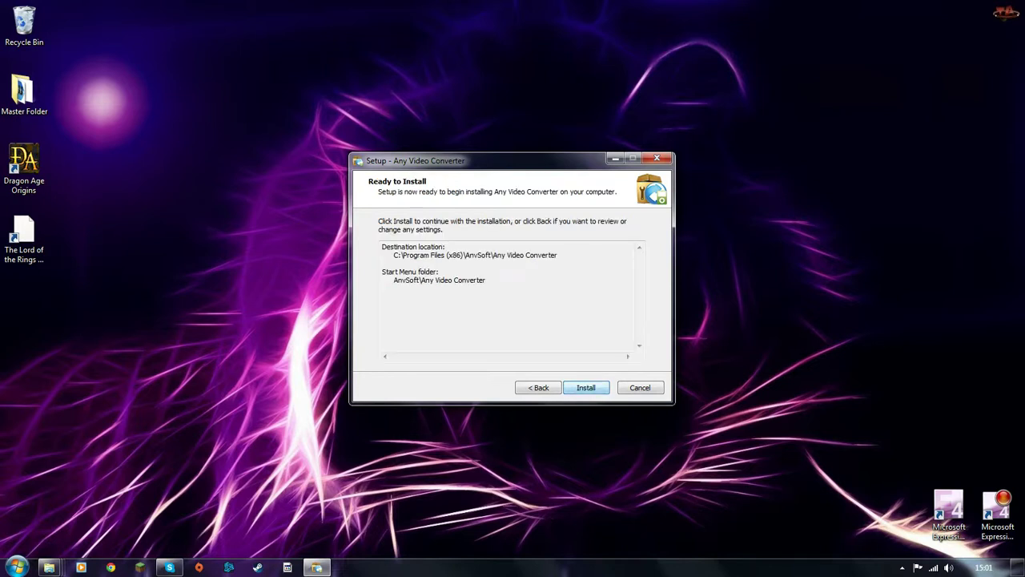
pyautogui.press('Tab')
pyautogui.press('Return')
pyautogui.press('Left')
pyautogui.press('Return')
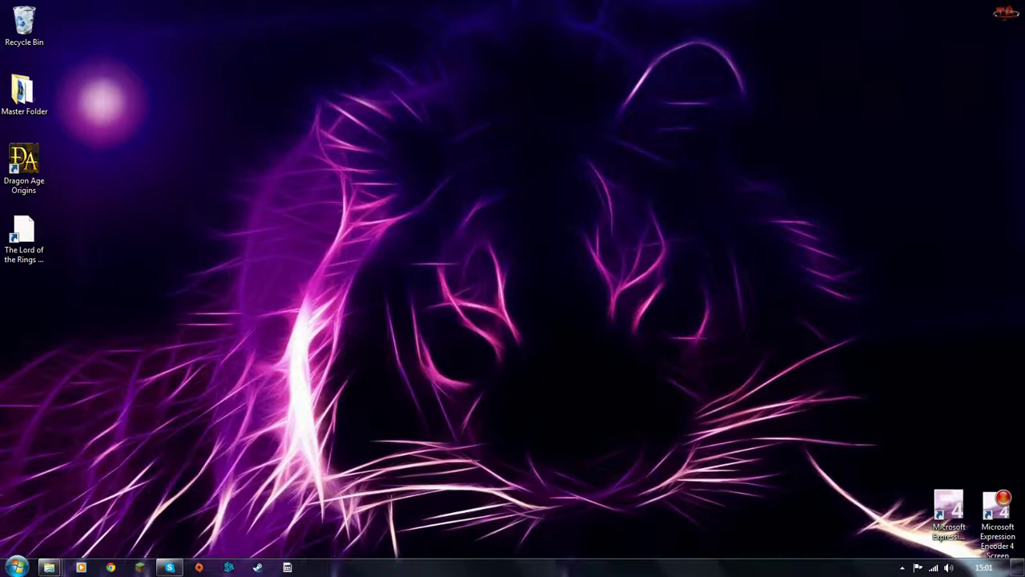
# Step: Drag the Any Video Converter shortcut from Master Folder's Youtube Stuff onto the desktop
pyautogui.press('m')
pyautogui.press('Return')
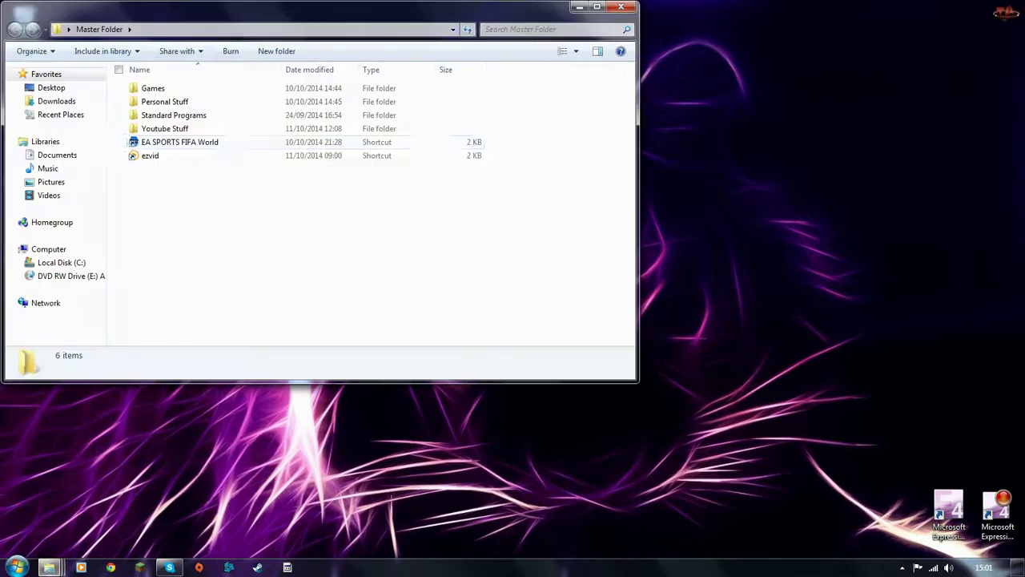
pyautogui.press('Up')
pyautogui.press('Return')
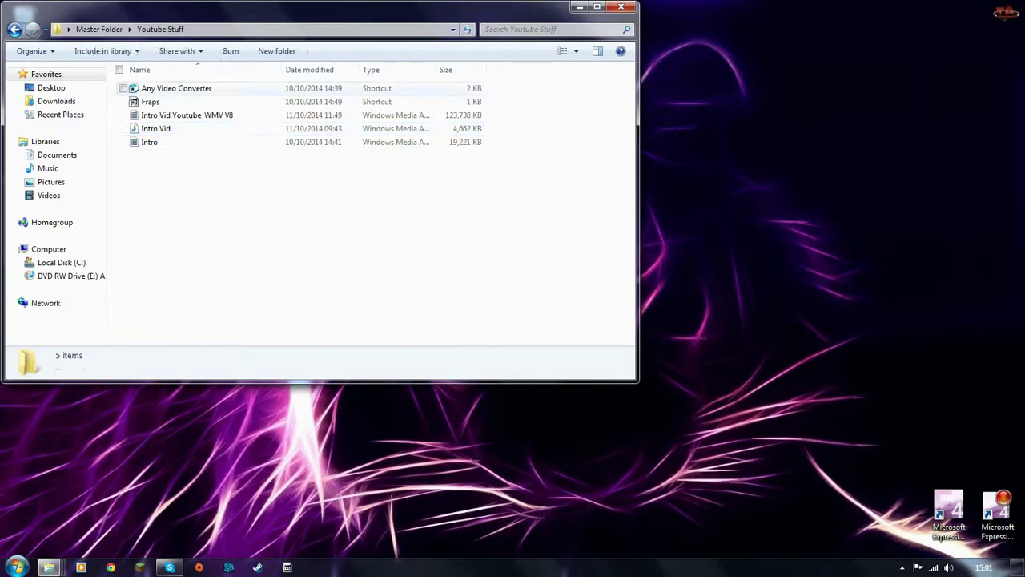
pyautogui.moveTo(176, 88)
pyautogui.mouseDown()
pyautogui.moveTo(705, 168)
pyautogui.moveTo(563, 165)
pyautogui.moveTo(511, 234)
pyautogui.mouseUp()
pyautogui.hotkey('alt', 'F4')
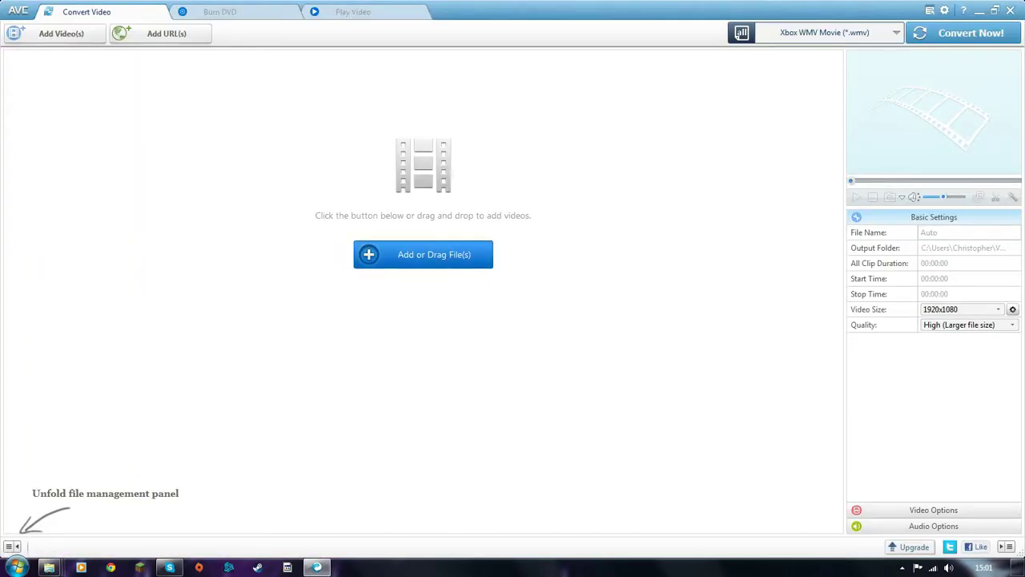
# Step: Add Intro from Desktop > Master Folder > Youtube Stuff to the conversion list
pyautogui.click(423, 254)
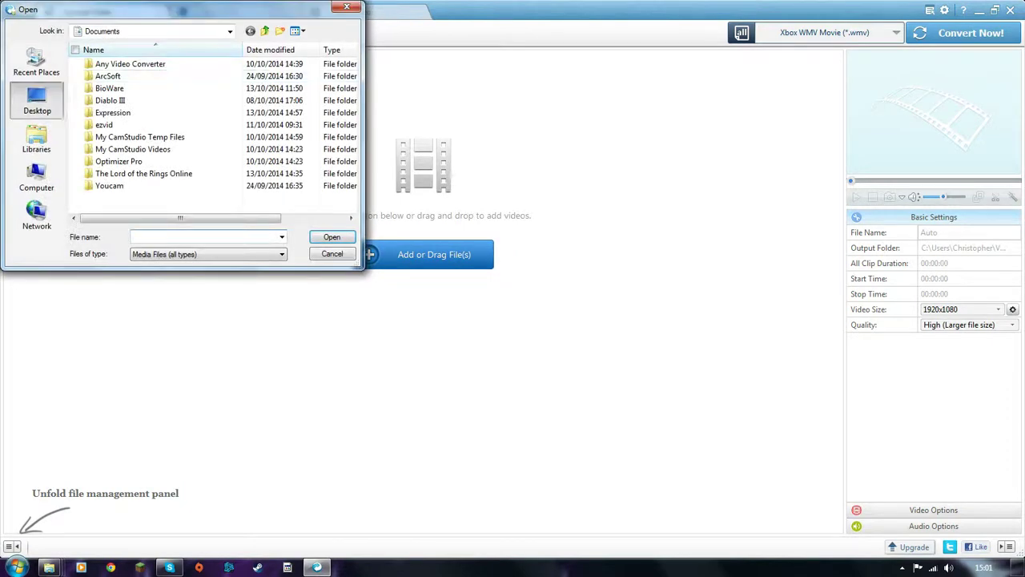
pyautogui.click(36, 100)
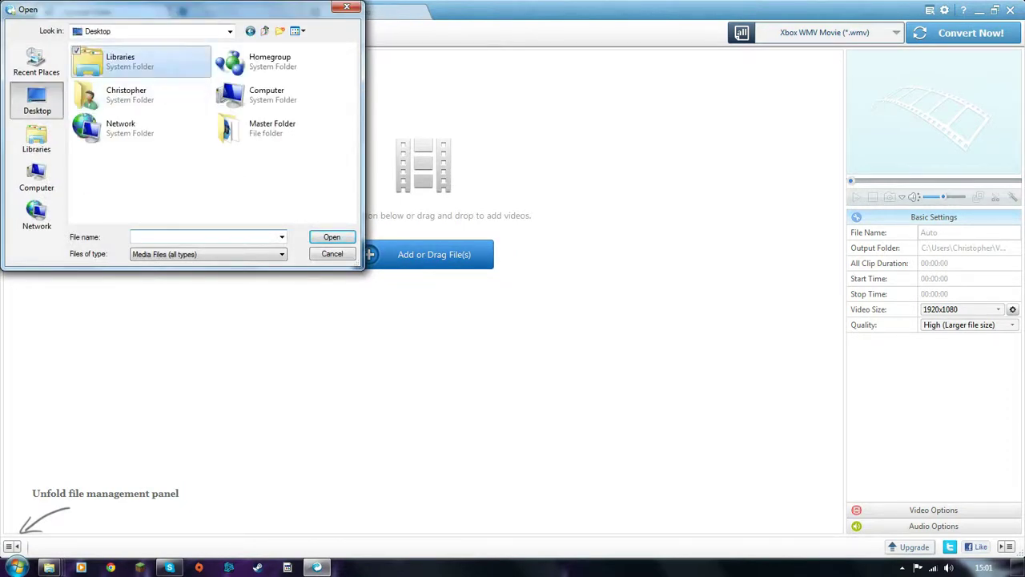
pyautogui.doubleClick(265, 128)
pyautogui.doubleClick(119, 100)
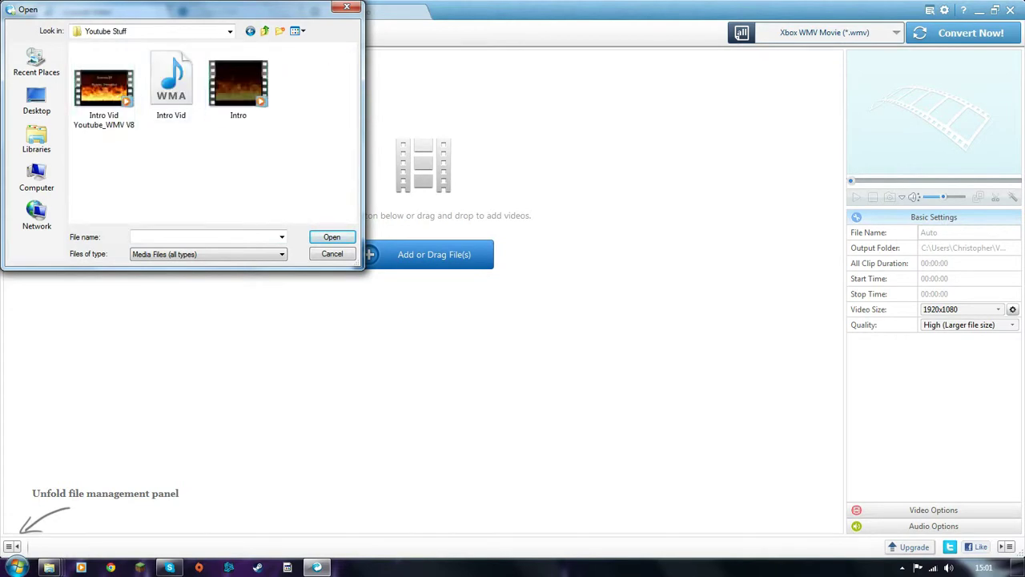
pyautogui.doubleClick(238, 85)
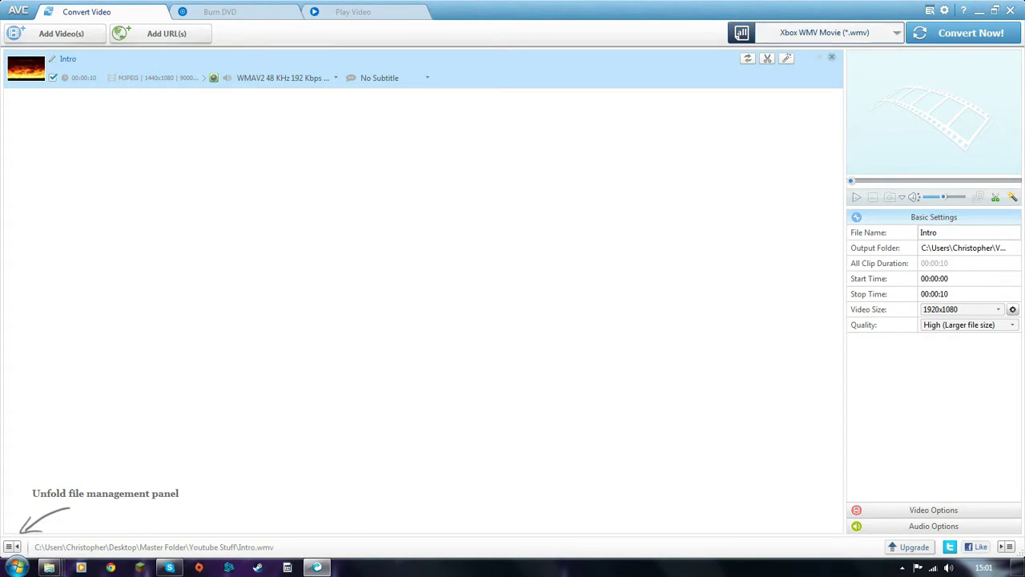
pyautogui.click(825, 32)
pyautogui.scroll(-2, 841, 160)
pyautogui.scroll(-2, 841, 160)
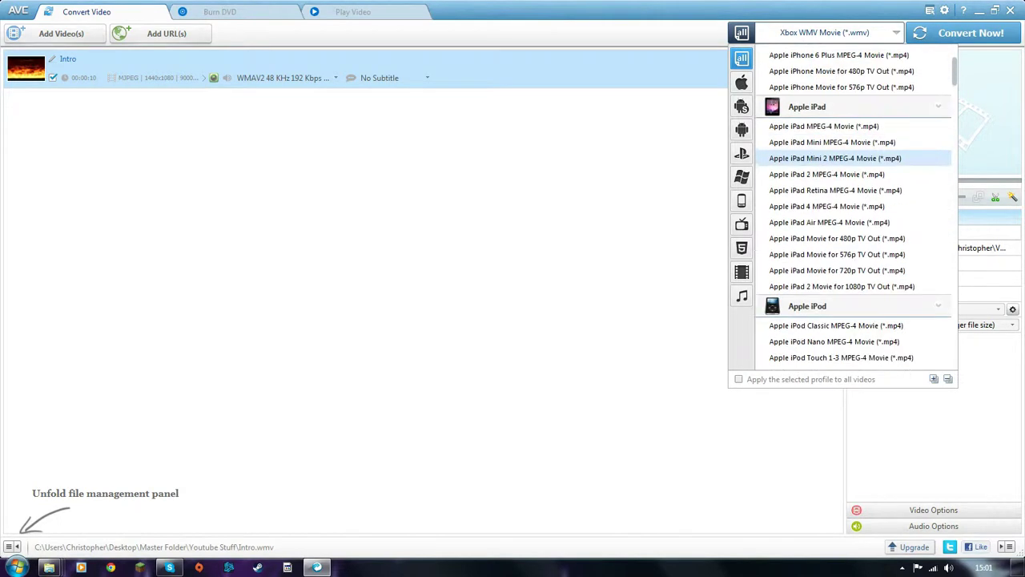
pyautogui.scroll(-2, 841, 160)
pyautogui.scroll(-2, 841, 181)
pyautogui.scroll(-2, 841, 181)
pyautogui.scroll(-2, 841, 181)
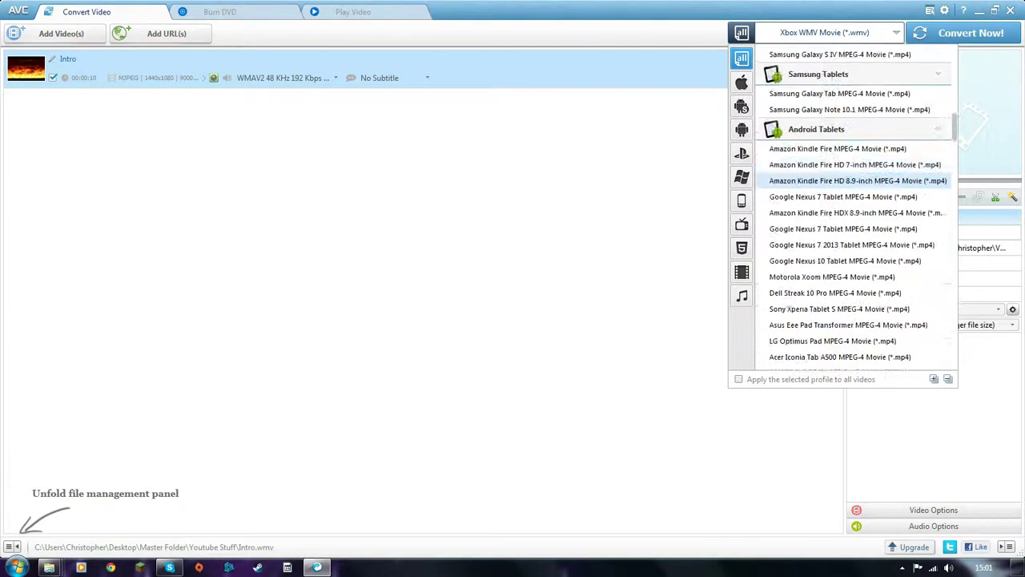
pyautogui.scroll(-2, 841, 181)
pyautogui.scroll(-3, 841, 181)
pyautogui.scroll(-1, 841, 182)
pyautogui.scroll(-3, 841, 181)
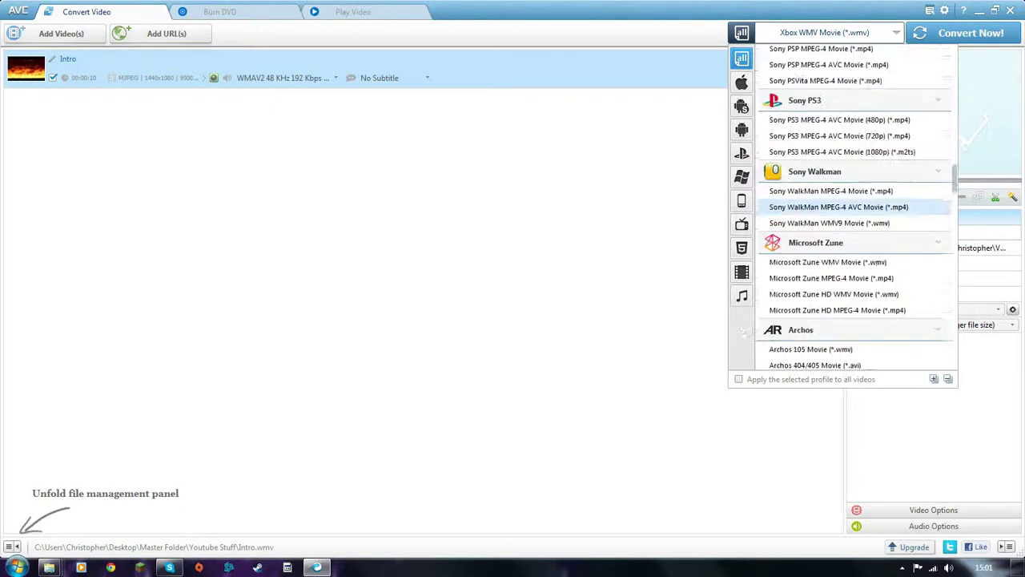
pyautogui.scroll(-3, 841, 181)
pyautogui.scroll(-3, 841, 208)
pyautogui.scroll(-1, 841, 208)
pyautogui.scroll(-1, 841, 209)
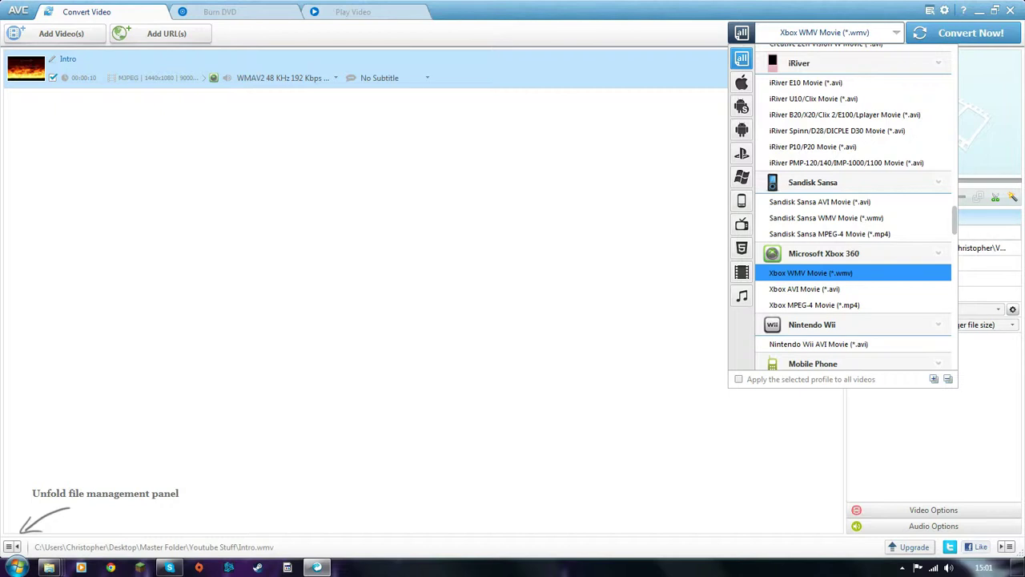
pyautogui.click(825, 32)
pyautogui.click(825, 32)
pyautogui.click(825, 32)
pyautogui.click(825, 32)
pyautogui.click(825, 32)
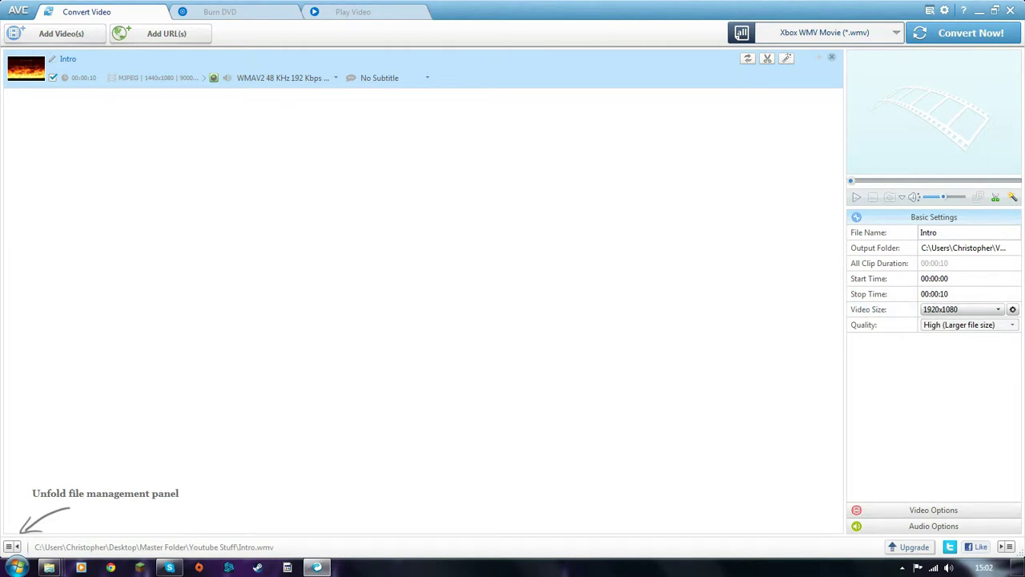
pyautogui.click(967, 325)
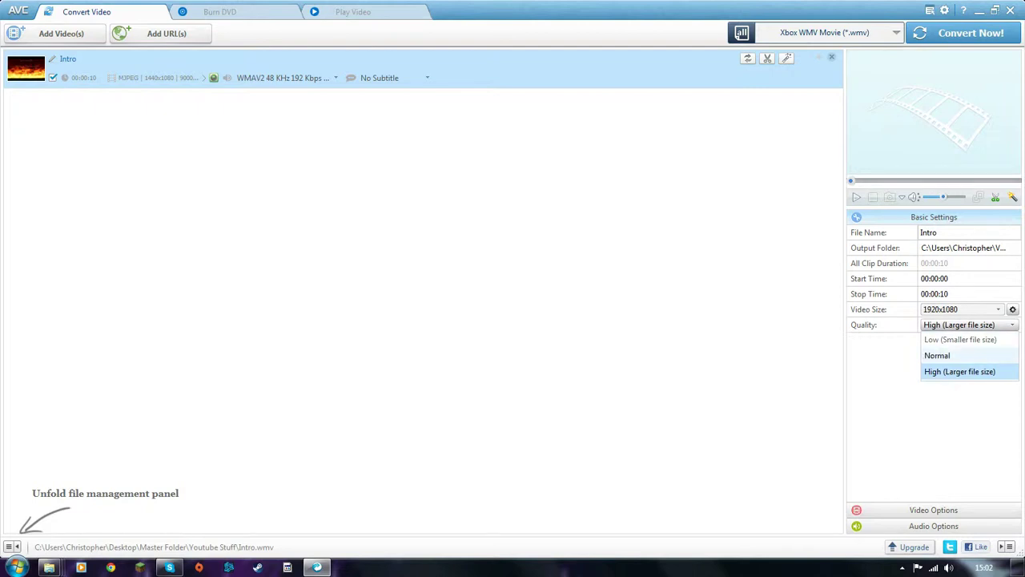
pyautogui.press('Escape')
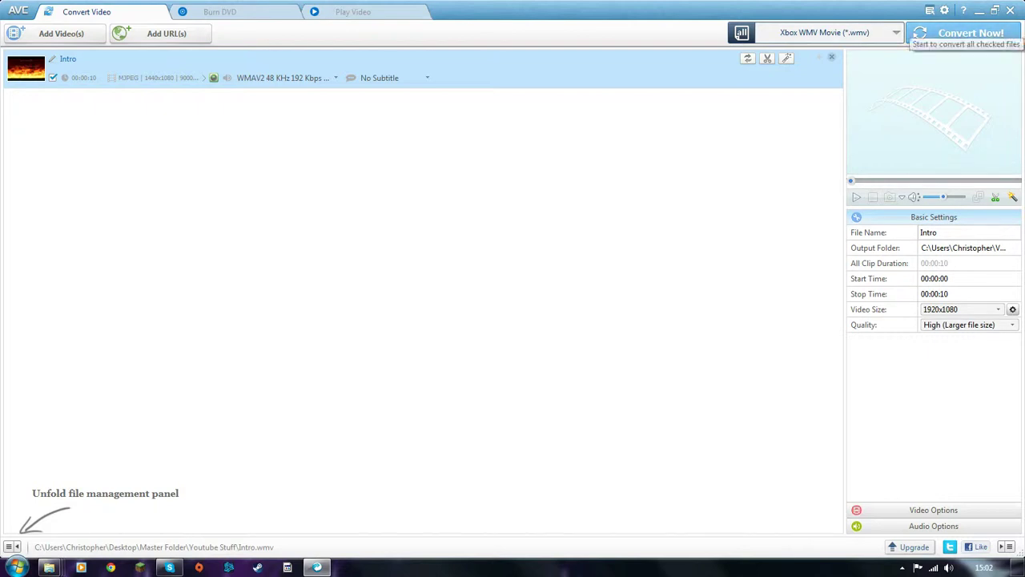
# Step: Convert the Intro clip at High quality into the Xbox output folder
pyautogui.click(961, 33)
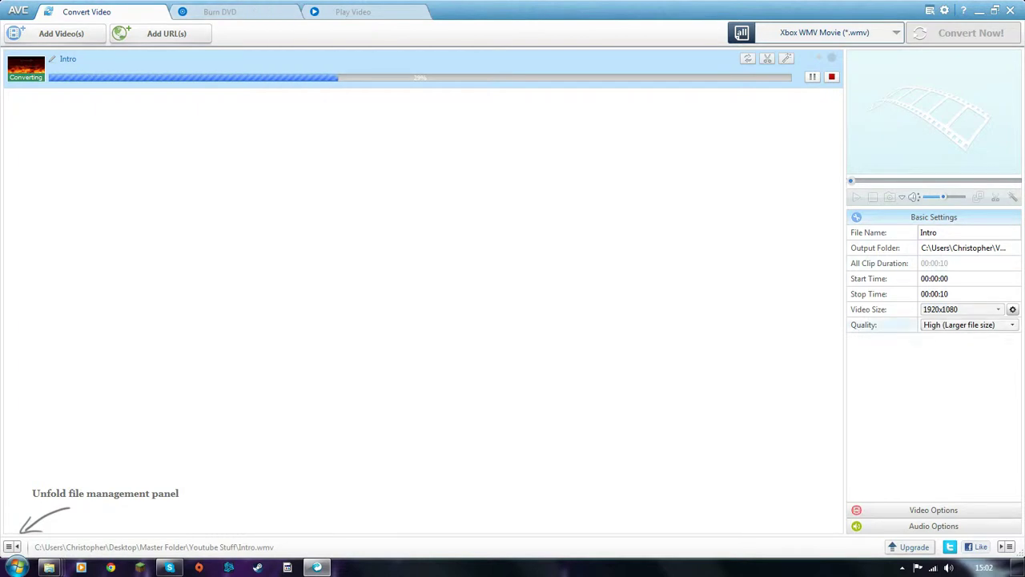
pyautogui.click(969, 325)
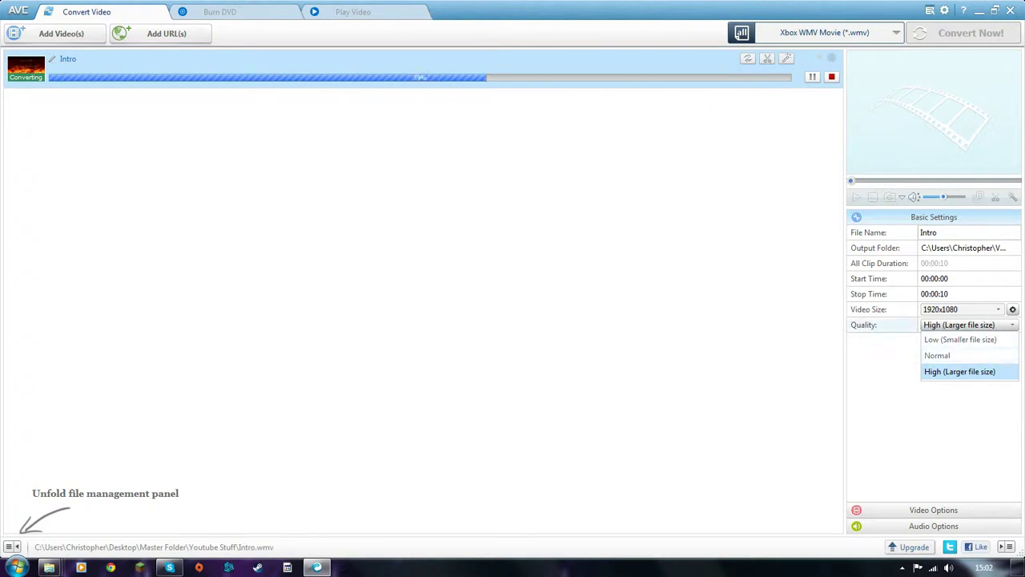
pyautogui.click(960, 371)
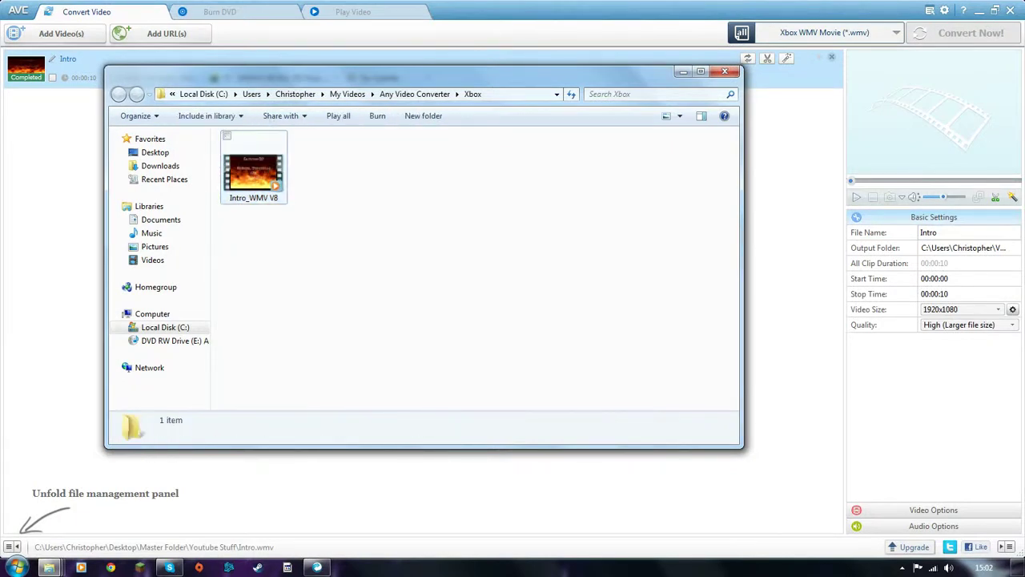
# Step: Select the converted Intro_WMV V8 file in the Xbox folder
pyautogui.click(253, 170)
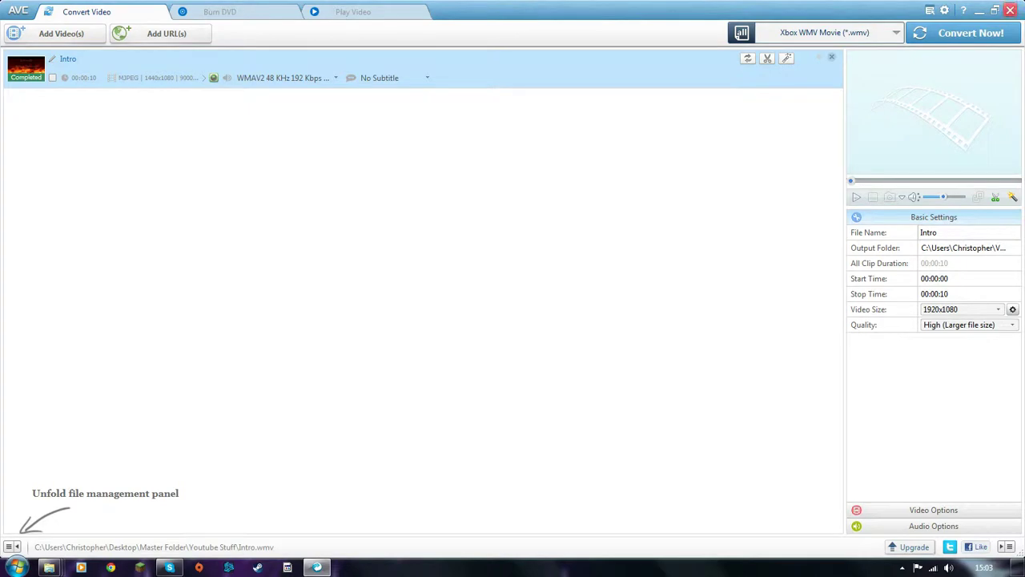
# Step: Close Any Video Converter and select its shortcut on the desktop
pyautogui.click(1011, 9)
pyautogui.moveTo(532, 150); pyautogui.dragTo(395, 355)
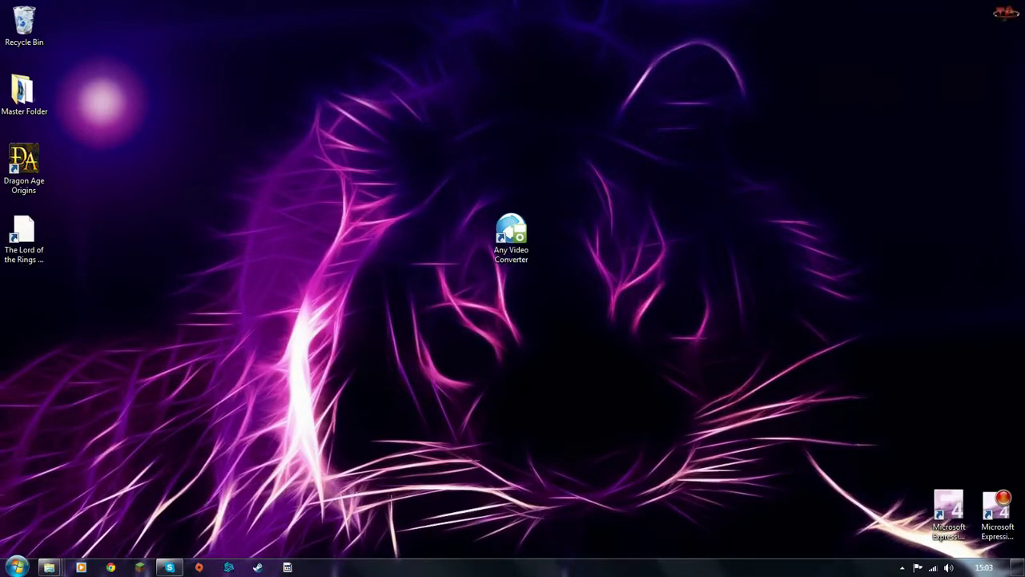
pyautogui.moveTo(511, 233)
pyautogui.mouseDown()
pyautogui.moveTo(511, 307)
pyautogui.moveTo(504, 241)
pyautogui.mouseUp()
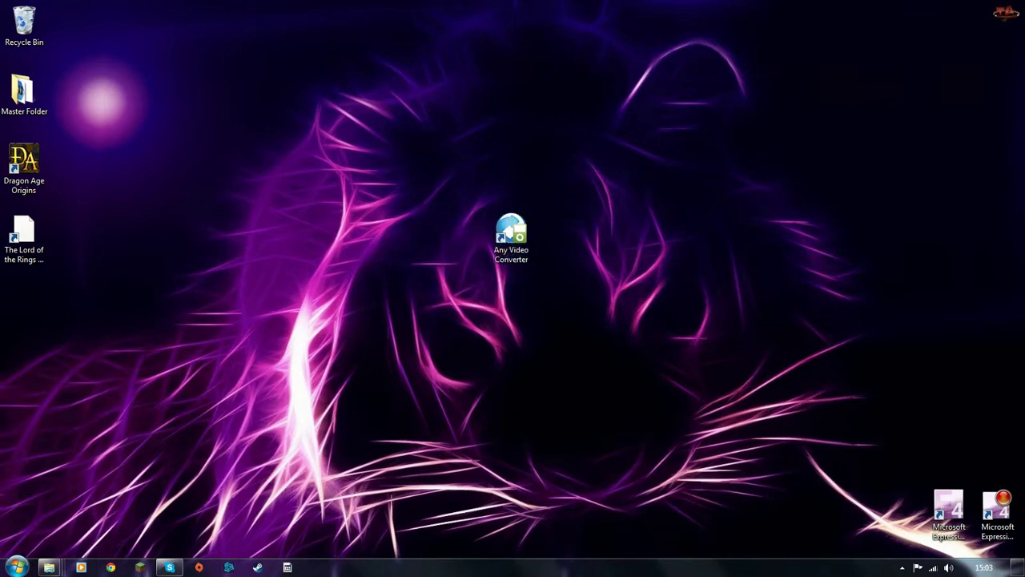